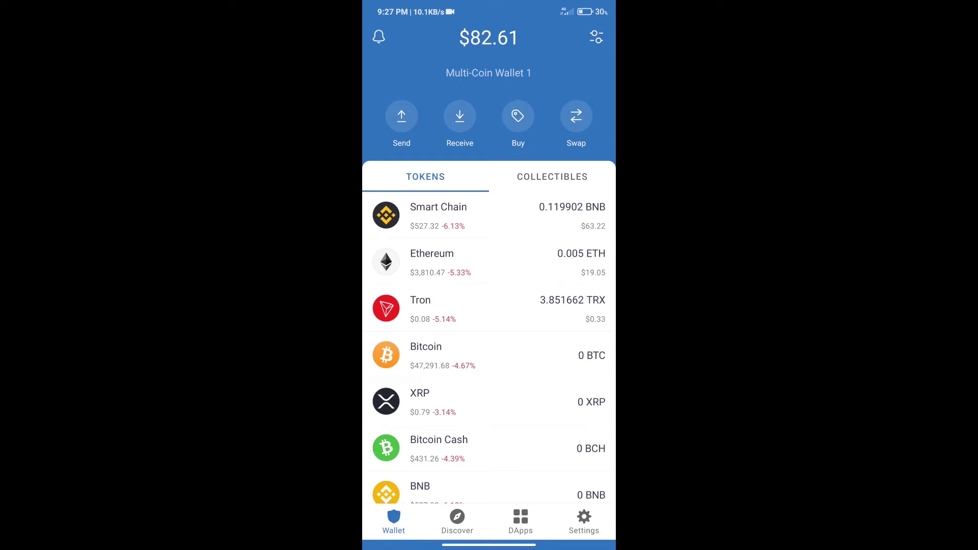
# Open the Buy coin list from the Trust Wallet home screen.
pyautogui.click(518, 117)
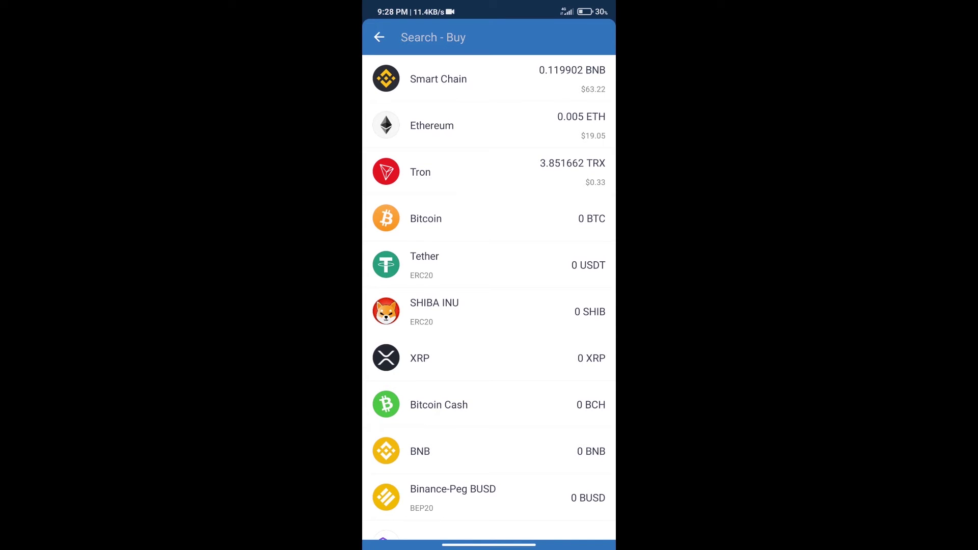
# Find BNB in the buy list and set a $50 MoonPay purchase amount.
pyautogui.click(459, 37)
pyautogui.write('bn')
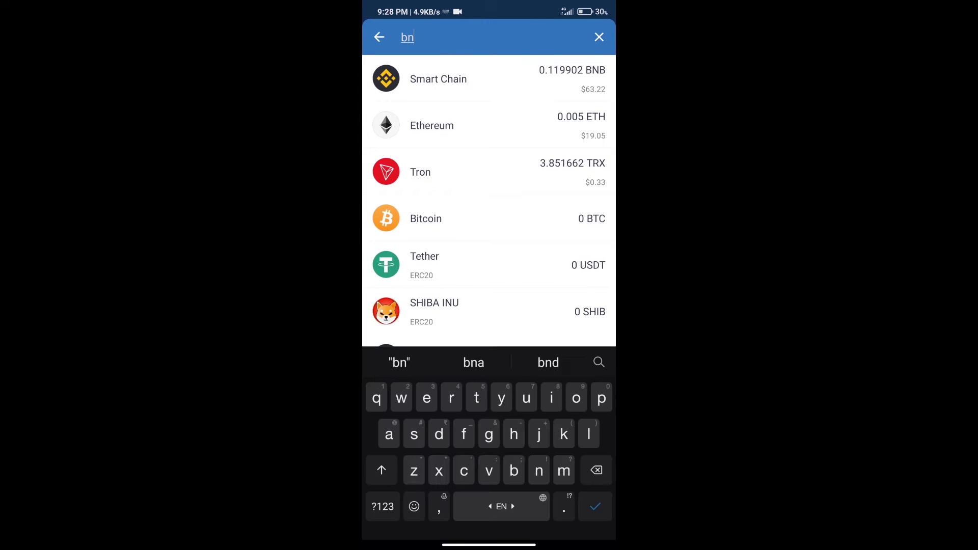
pyautogui.write('b')
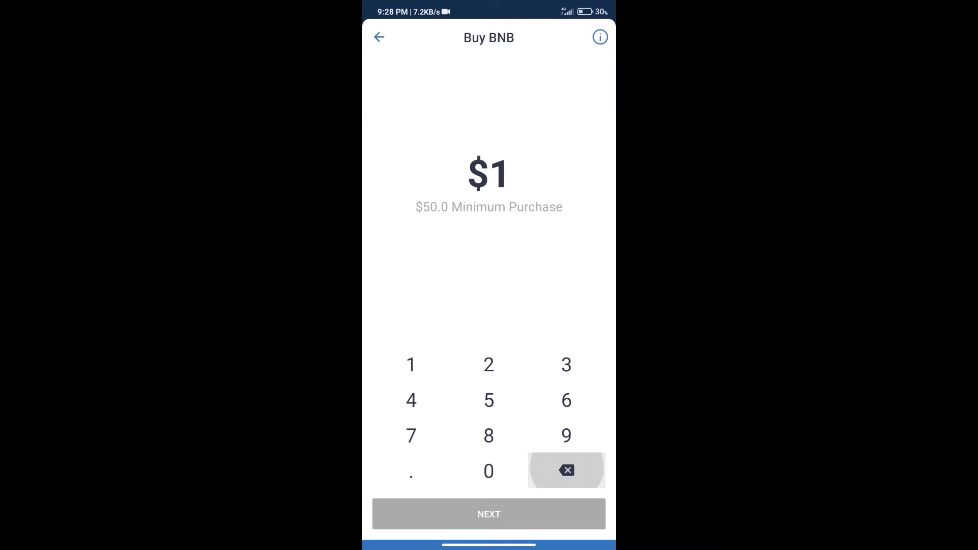
pyautogui.click(488, 400)
pyautogui.click(488, 470)
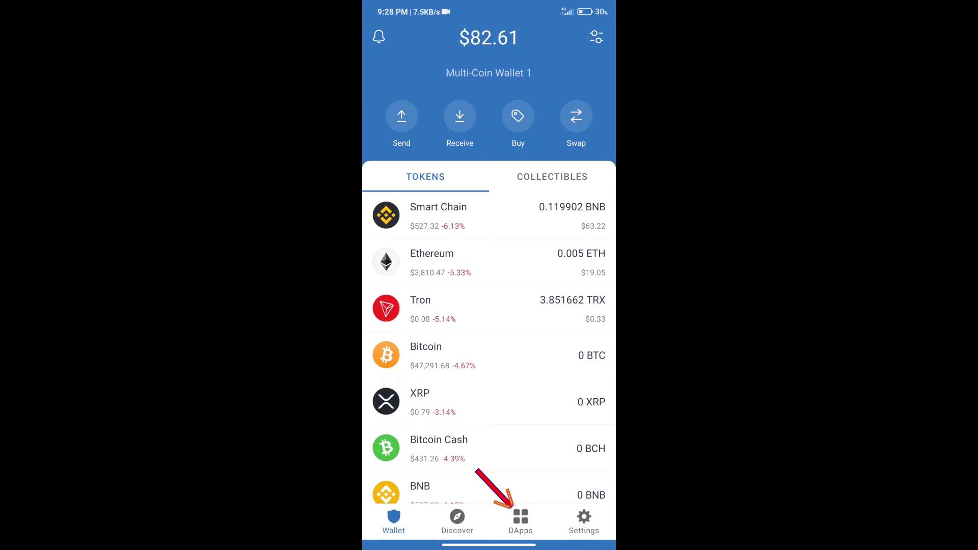
# Open PancakeSwap from the Popular DApps and bring up its wallet-connection options.
pyautogui.click(521, 522)
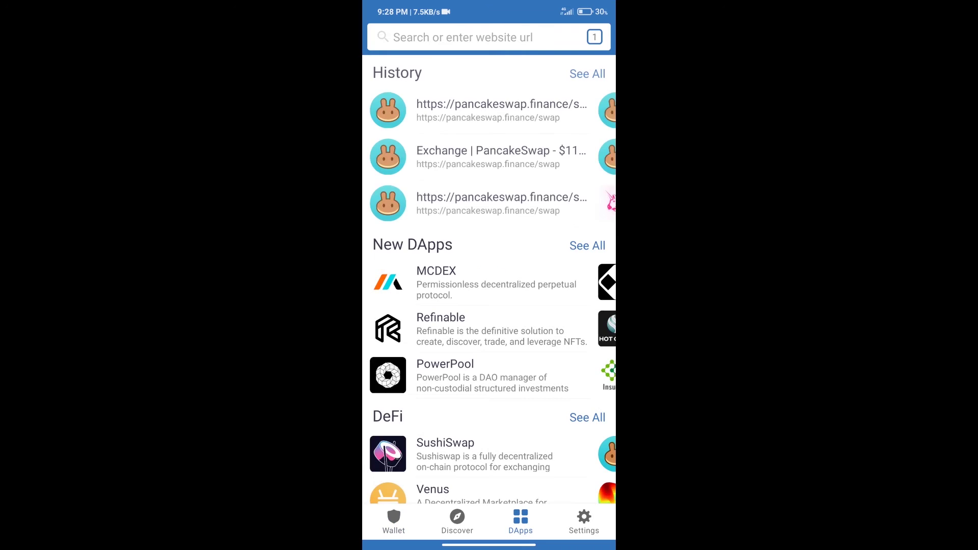
pyautogui.scroll(-5, 489, 306)
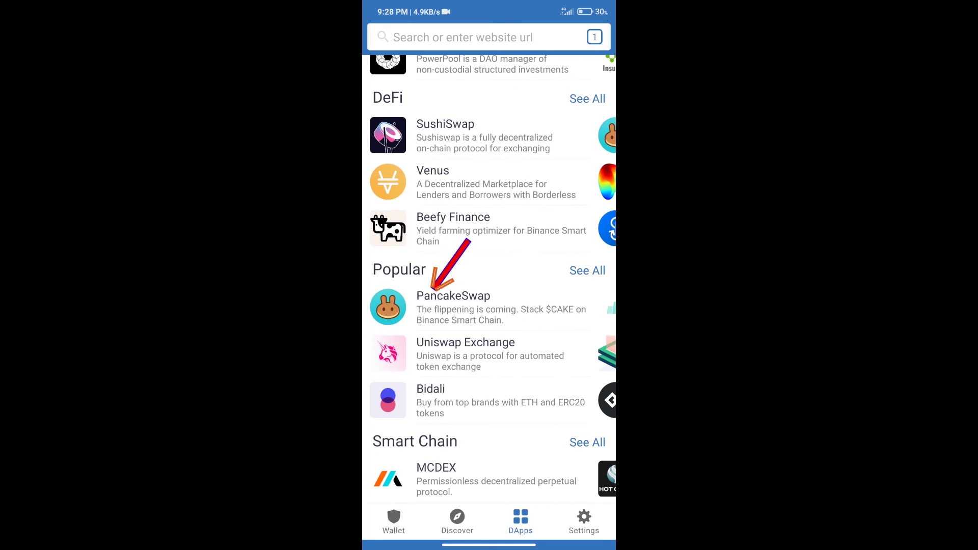
pyautogui.click(453, 308)
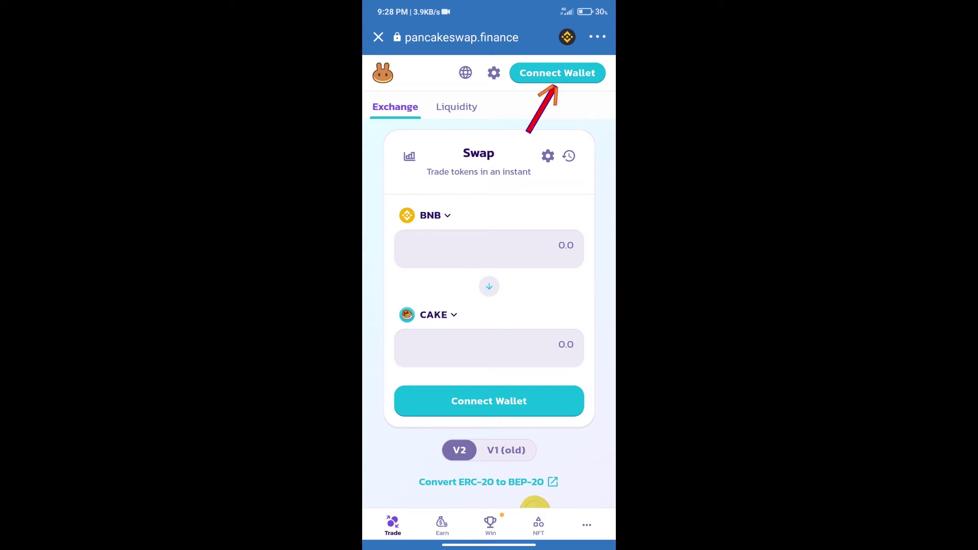
pyautogui.click(557, 73)
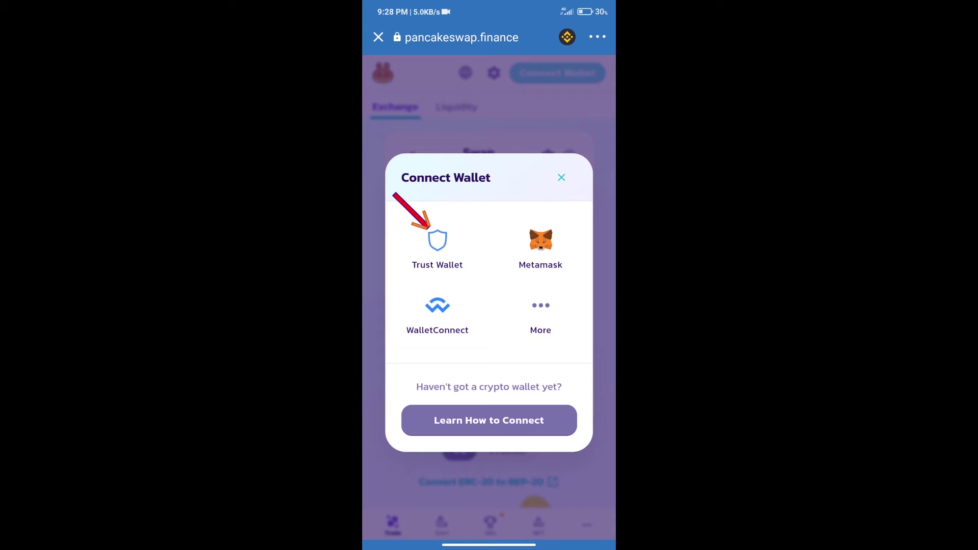
# Connect PancakeSwap to Trust Wallet and switch to the open-apps overview.
pyautogui.click(437, 244)
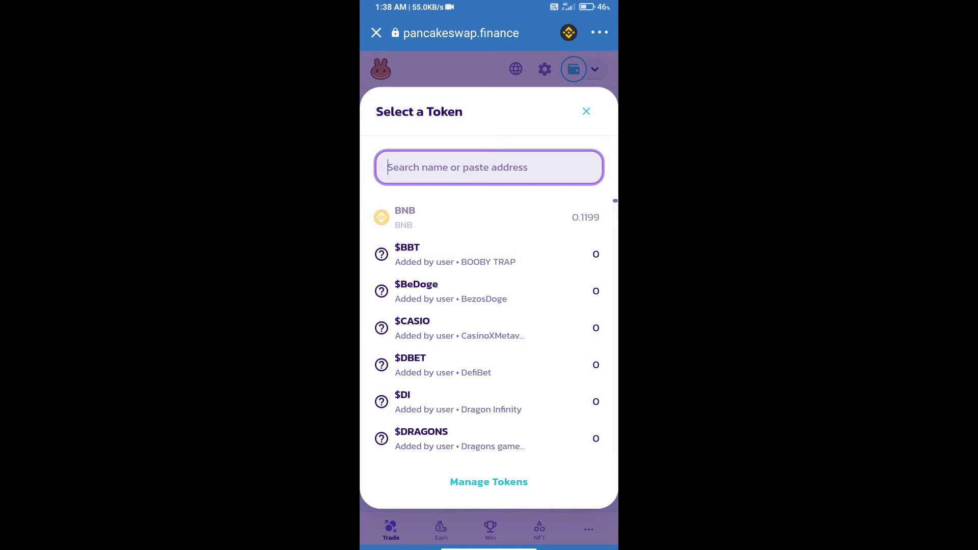
pyautogui.hotkey('alt', 'Tab')
# Copy AmazingDoge's BEP20 contract address from CoinMarketCap into PancakeSwap's token search.
pyautogui.click(535, 329)
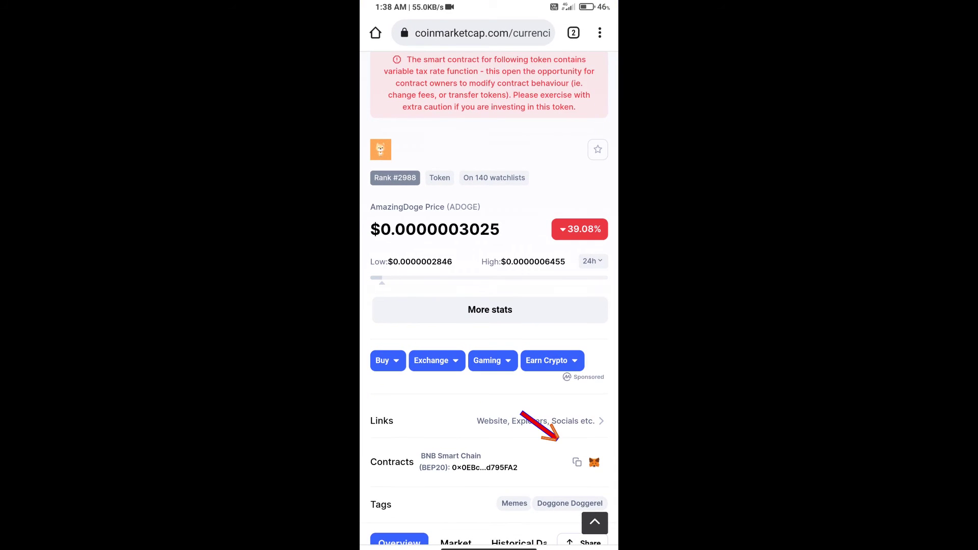
pyautogui.click(577, 462)
pyautogui.hotkey('alt', 'Tab')
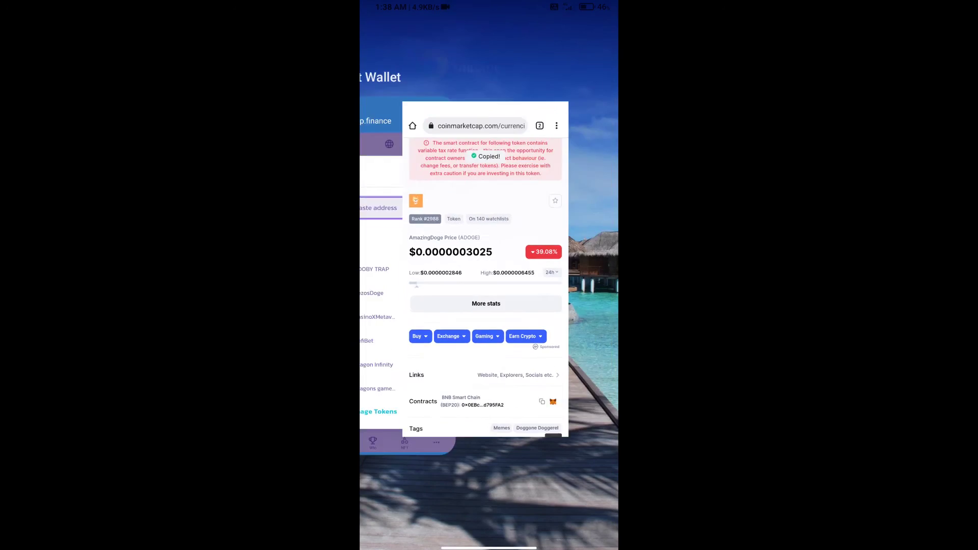
pyautogui.click(566, 329)
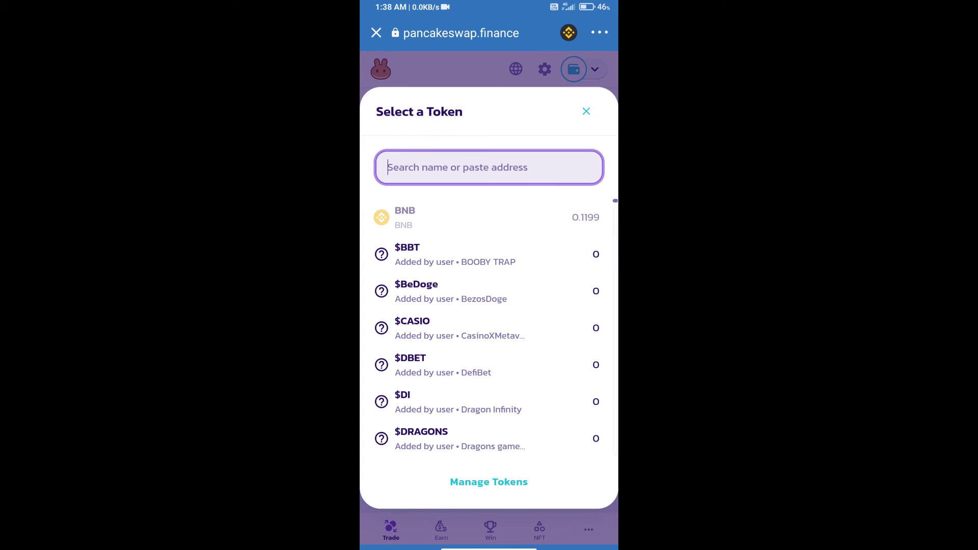
pyautogui.click(398, 167)
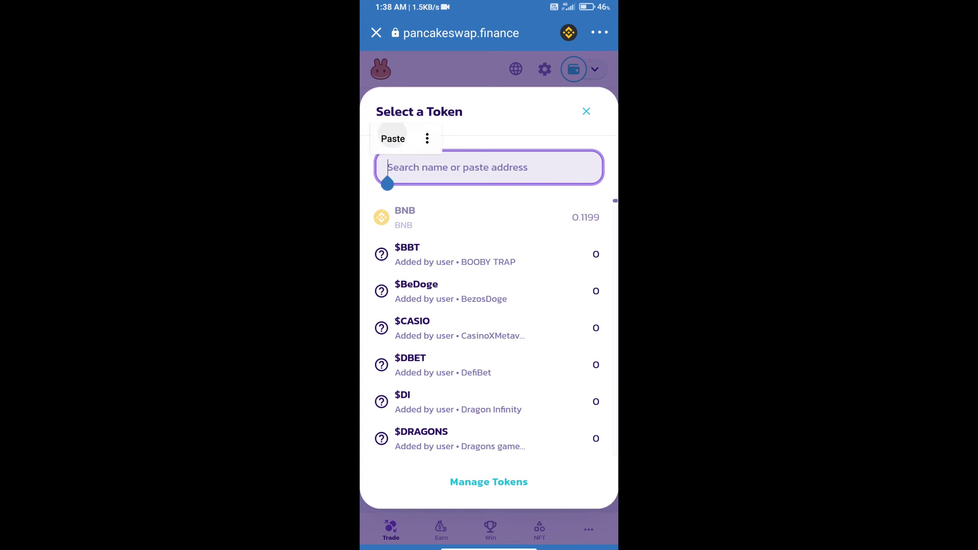
pyautogui.click(391, 138)
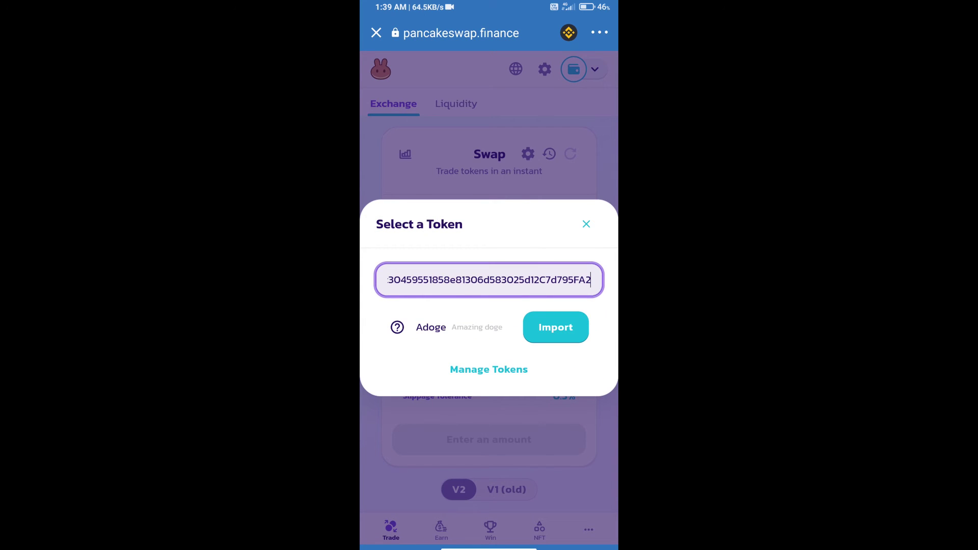
pyautogui.click(556, 327)
# Accept the unknown-token warning and import Adoge as the token received for BNB.
pyautogui.click(386, 438)
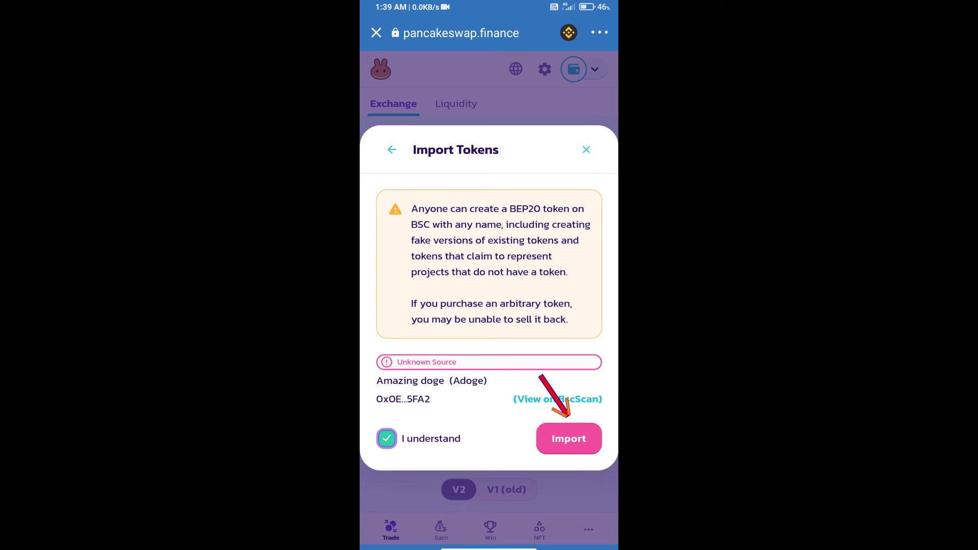
pyautogui.click(569, 438)
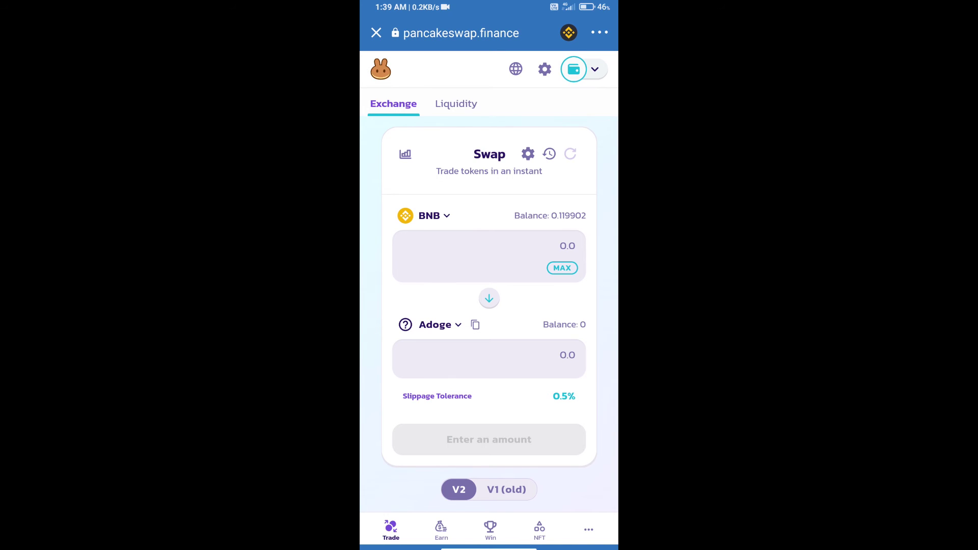
pyautogui.click(528, 153)
# Set a custom 9% slippage tolerance in the swap settings.
pyautogui.click(541, 415)
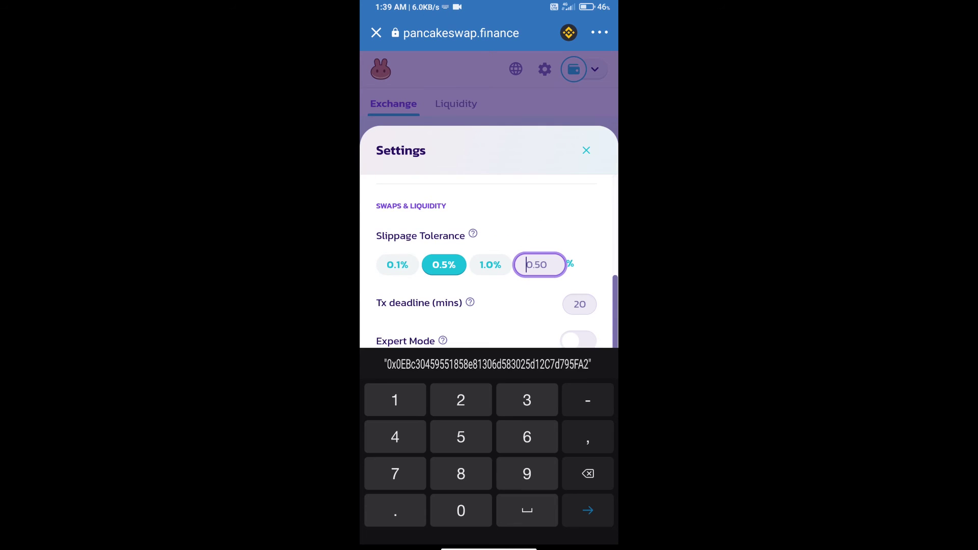
pyautogui.write('9')
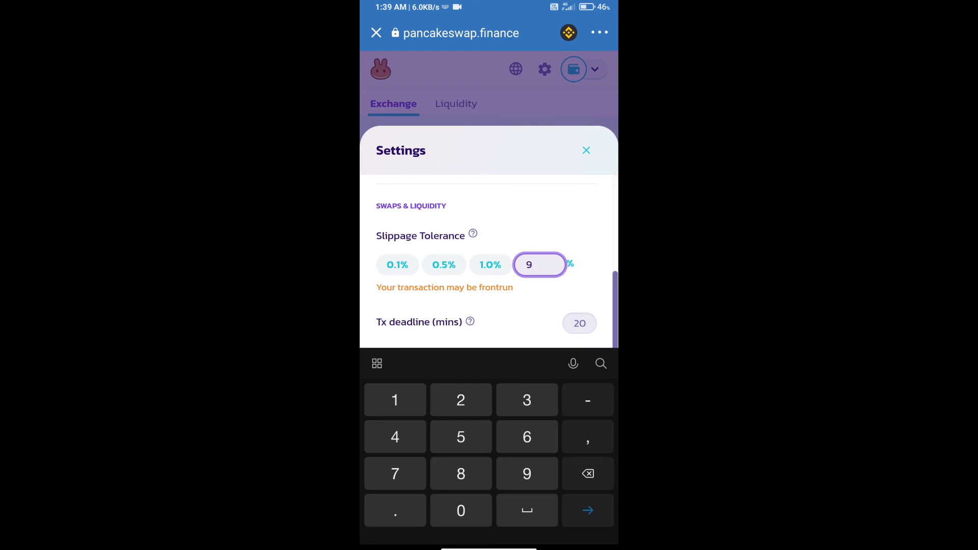
pyautogui.click(586, 151)
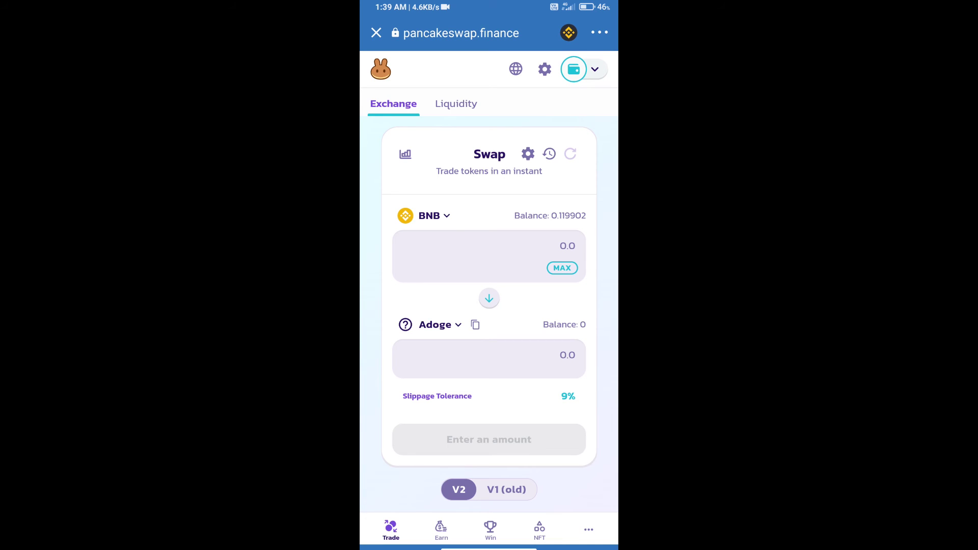
pyautogui.click(489, 354)
pyautogui.write('100')
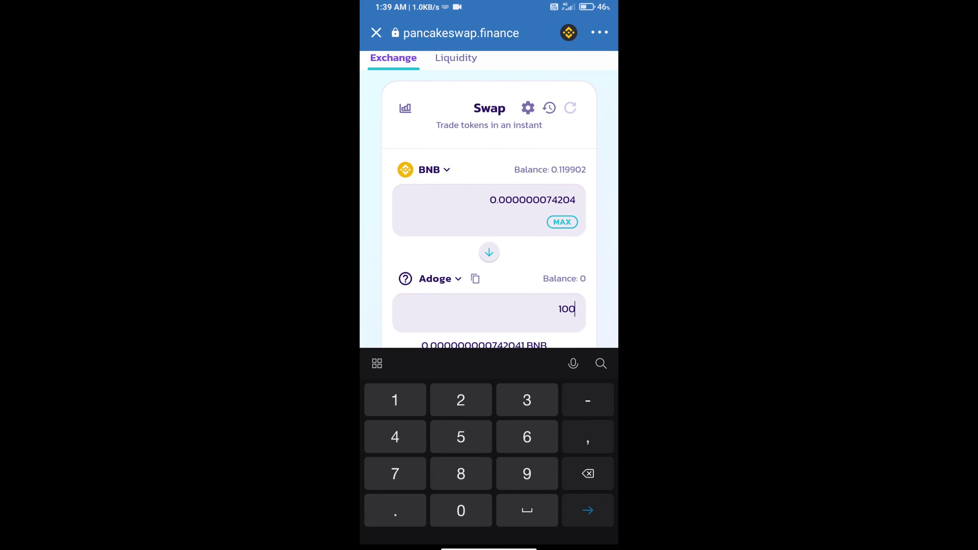
pyautogui.scroll(-6, 489, 200)
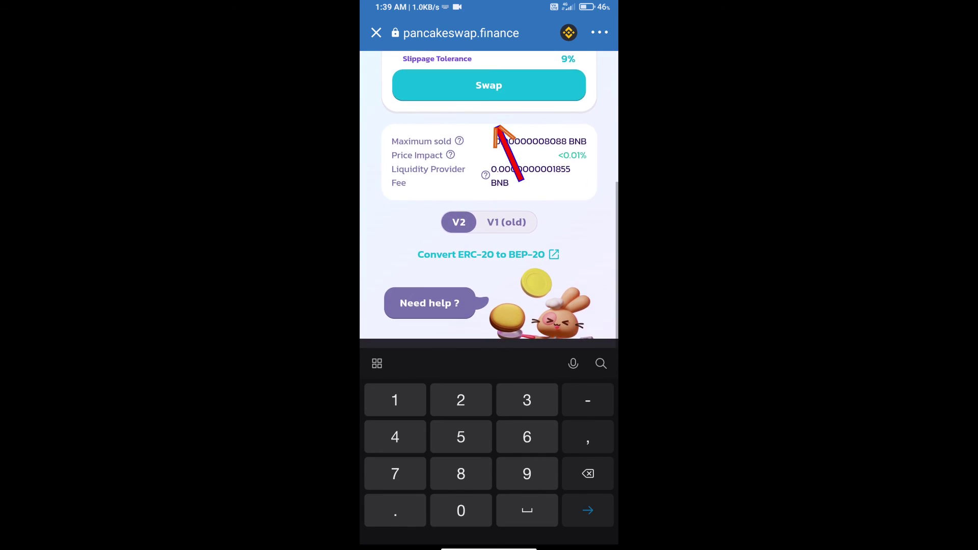
# Enter 100 Adoge and review the swap quoting about 0.000000074204 BNB.
pyautogui.click(488, 84)
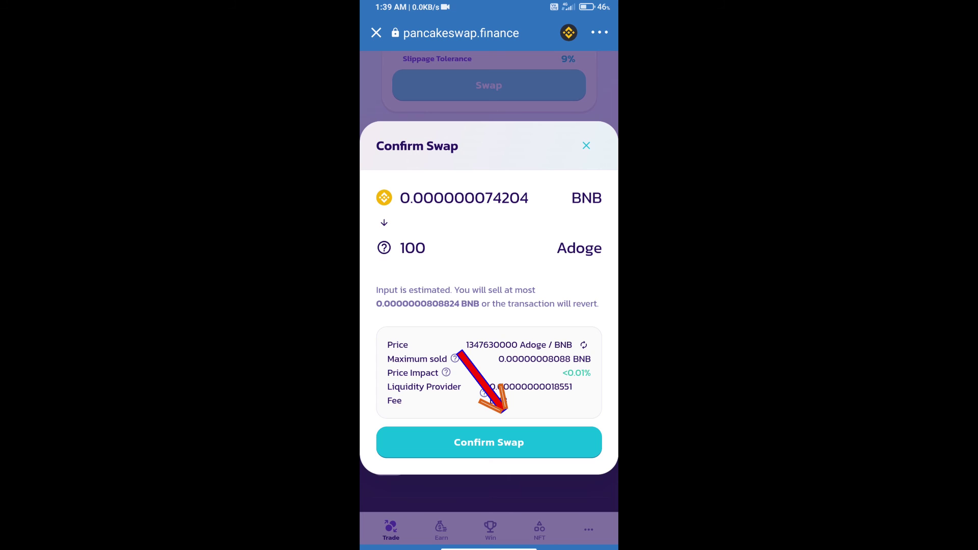
# Confirm the BNB-to-Adoge swap so Trust Wallet loads it for signing.
pyautogui.click(488, 441)
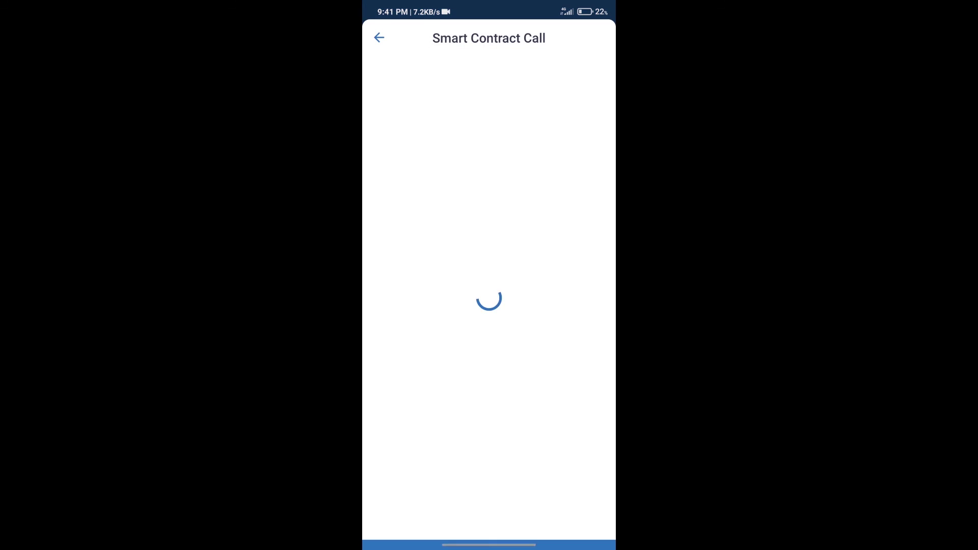